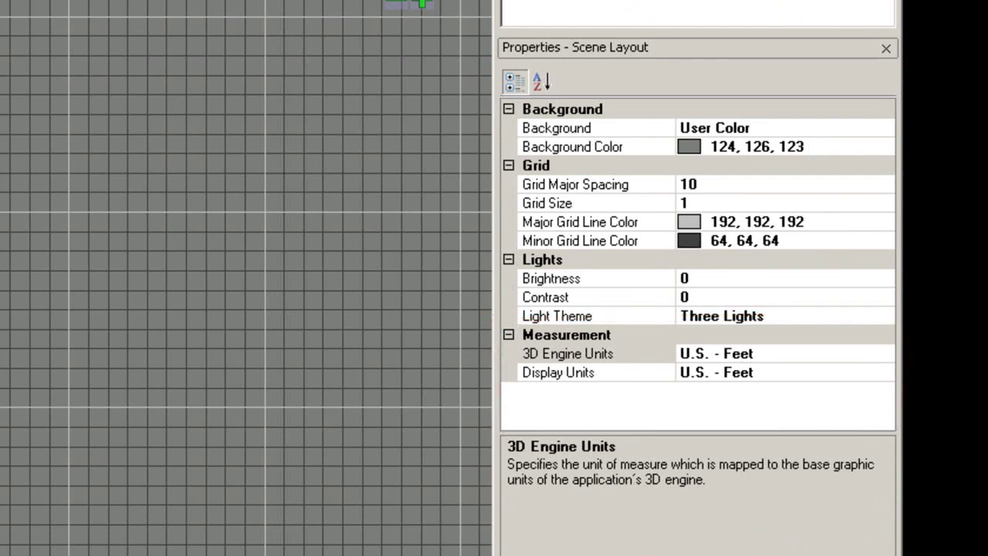
- Keep feet as both the 3D engine units and the display units
{"action": "left_click", "coordinate": [861, 356]}
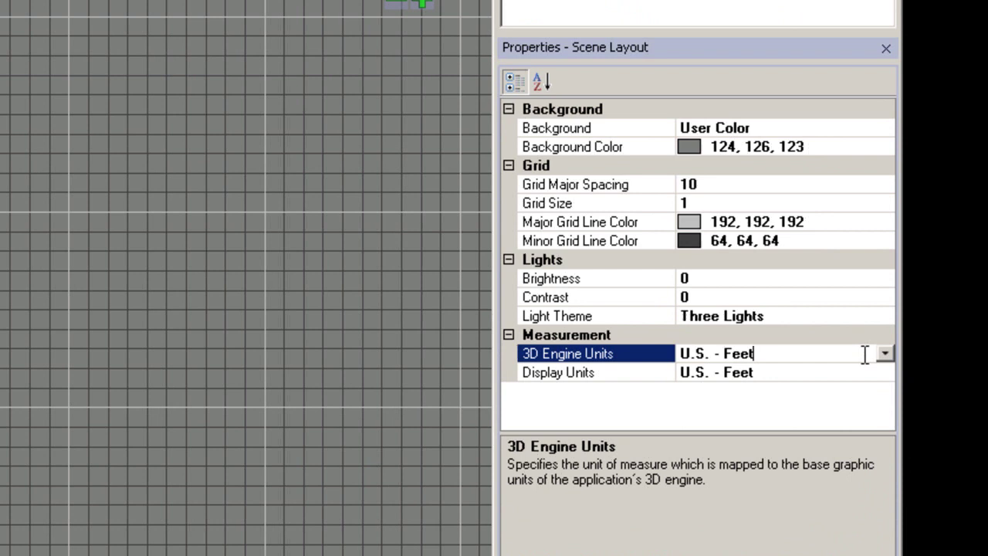
{"action": "left_click", "coordinate": [884, 354]}
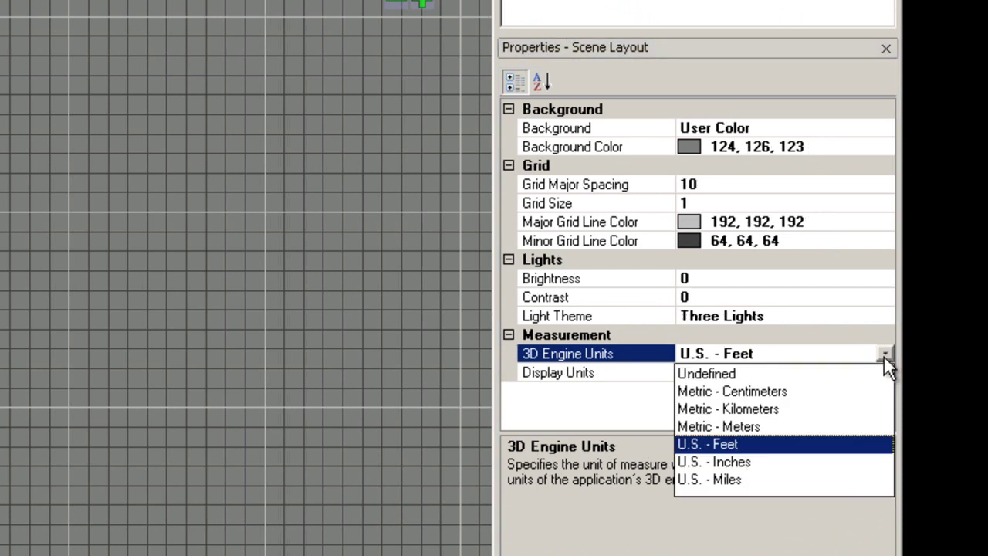
{"action": "left_click", "coordinate": [884, 354]}
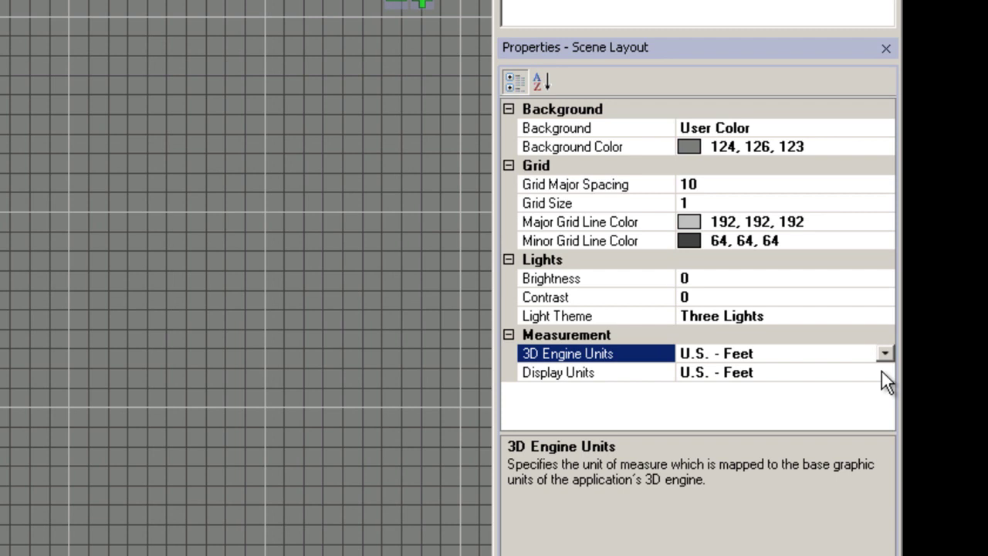
{"action": "left_click", "coordinate": [883, 372]}
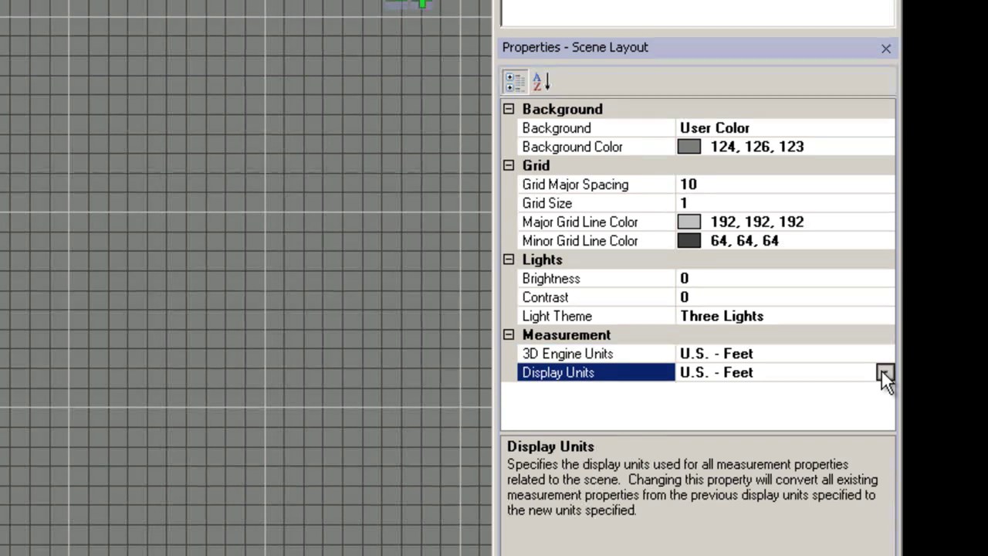
{"action": "left_click", "coordinate": [884, 374]}
{"action": "left_click", "coordinate": [882, 370]}
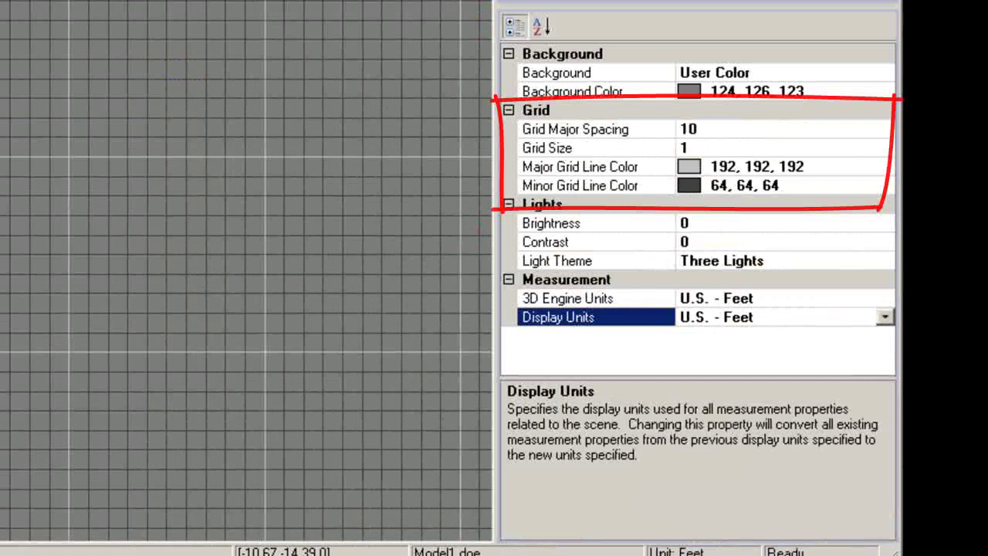
- Review grid size and grid major spacing, leaving them at 1 and 10
{"action": "left_click", "coordinate": [832, 141]}
{"action": "left_click", "coordinate": [830, 130]}
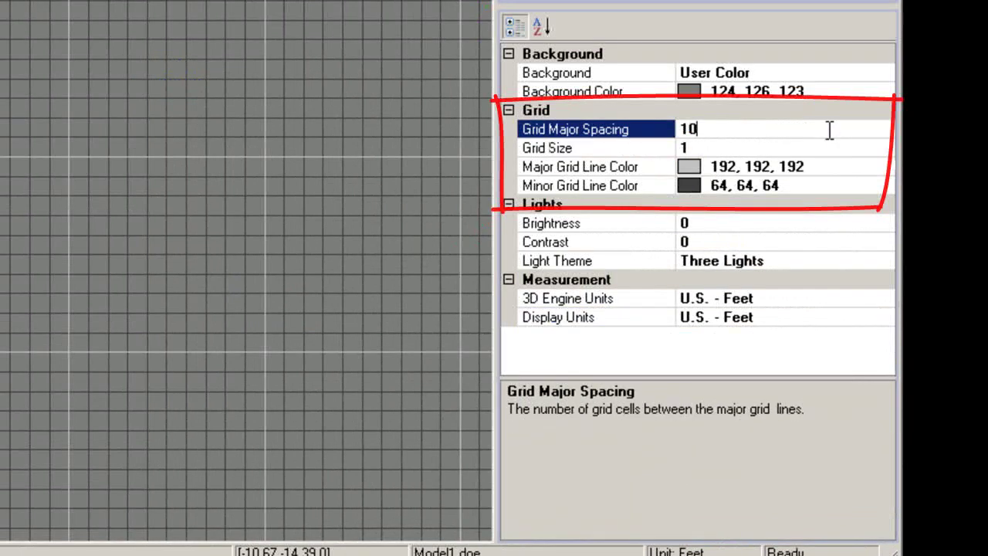
{"action": "left_click", "coordinate": [803, 147]}
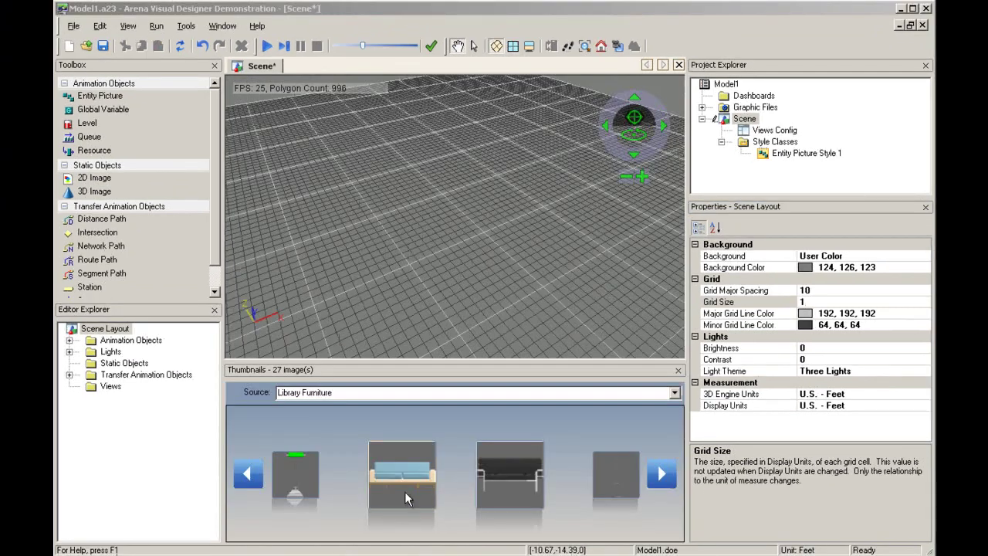
- Add Couch 2.3ds in U.S. feet with X length 6, sized 6.000 × 2.225 × 2.419
{"action": "left_click_drag", "start_coordinate": [408, 498], "coordinate": [430, 280]}
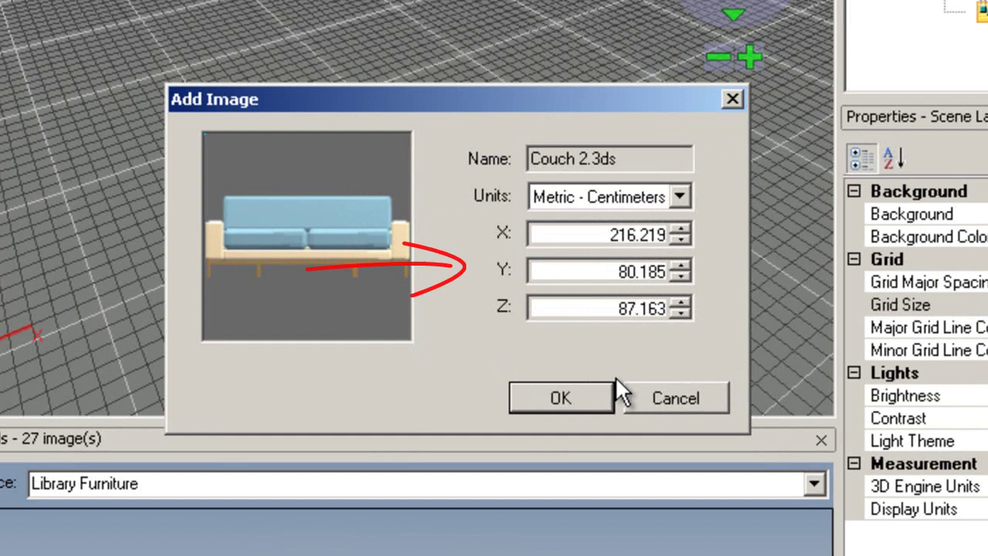
{"action": "left_click", "coordinate": [681, 197]}
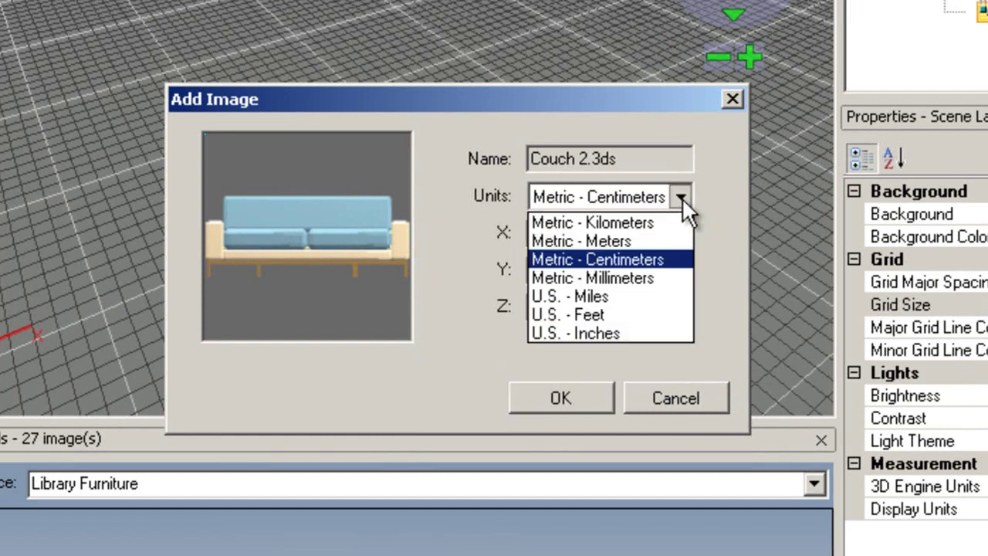
{"action": "left_click", "coordinate": [615, 313]}
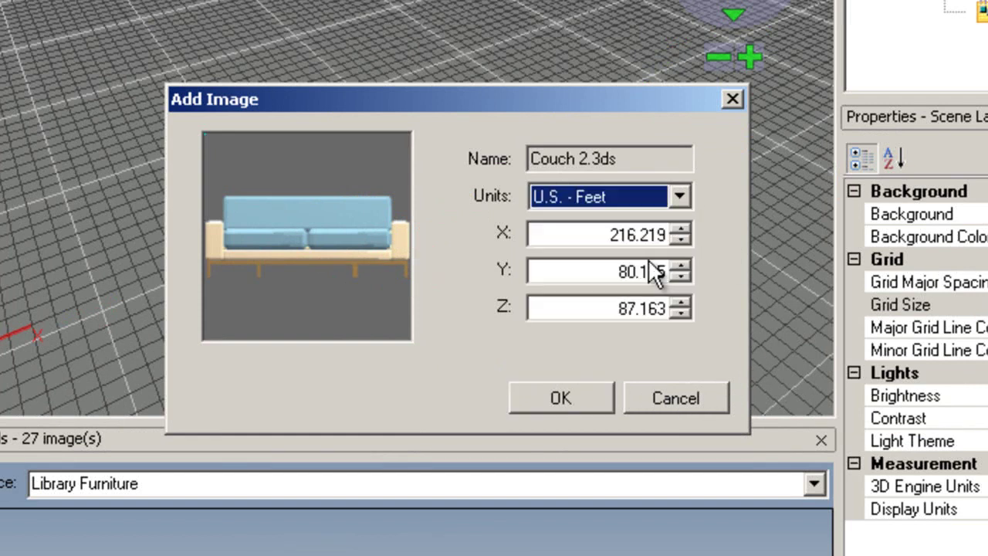
{"action": "left_click_drag", "start_coordinate": [600, 236], "coordinate": [669, 238]}
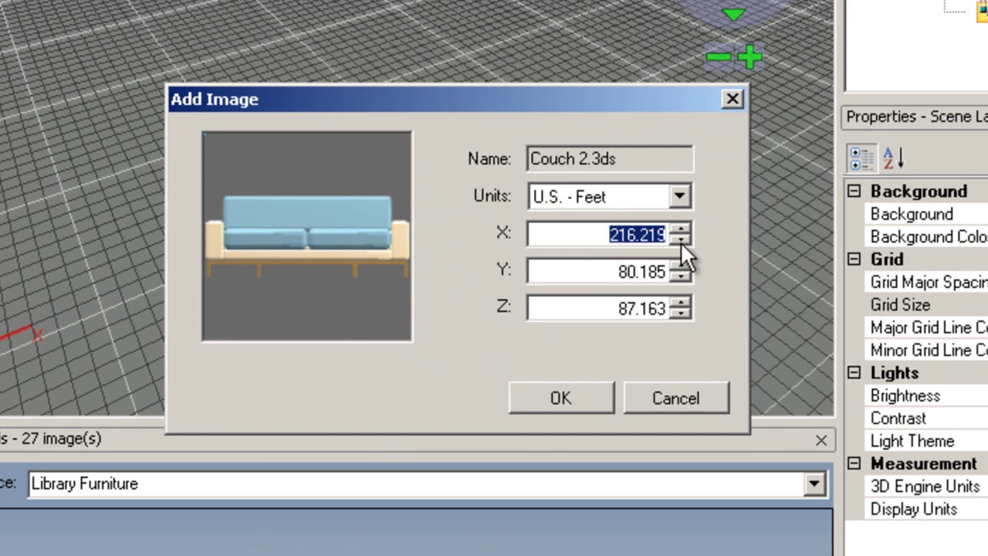
{"action": "type", "text": "6"}
{"action": "left_click", "coordinate": [629, 274]}
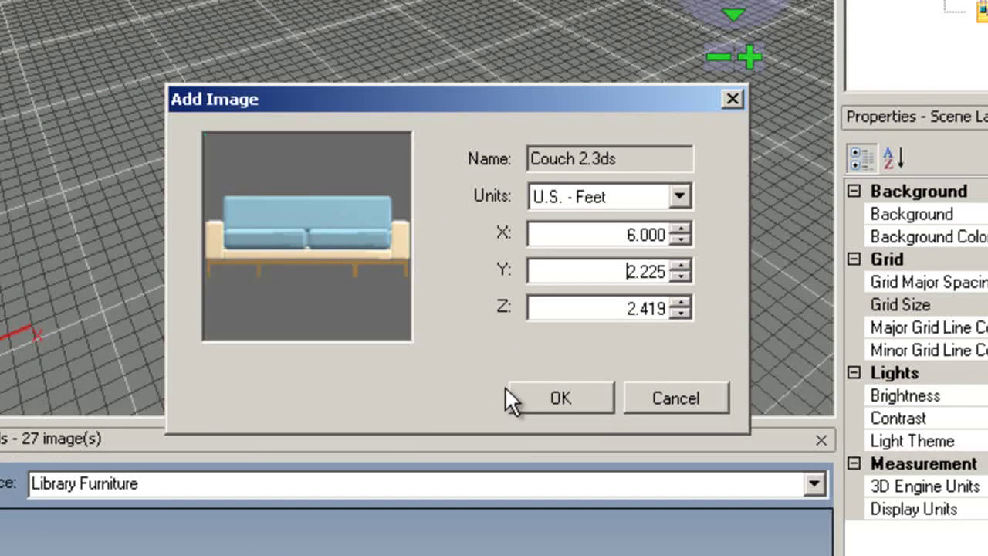
{"action": "left_click", "coordinate": [551, 400]}
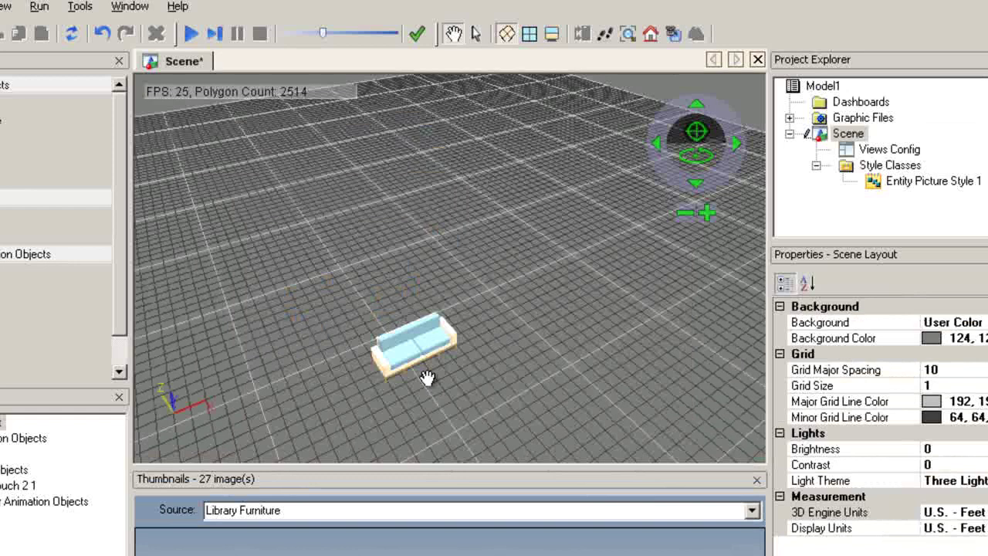
- Orbit to view the couch from the front, then switch to a top-down view
{"action": "scroll", "coordinate": [358, 338], "scroll_direction": "up", "scroll_amount": 3}
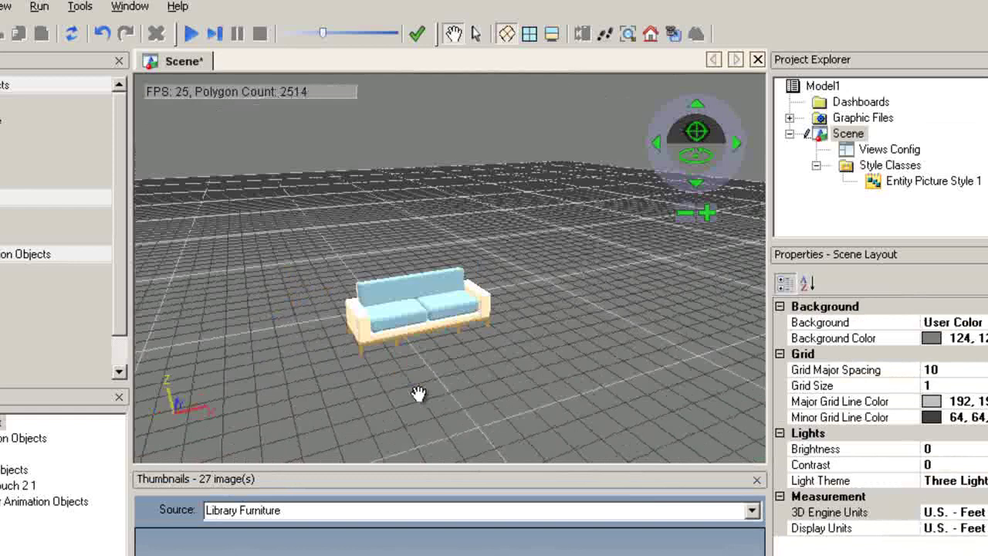
{"action": "left_click_drag", "start_coordinate": [417, 393], "coordinate": [453, 401]}
{"action": "left_click", "coordinate": [530, 33]}
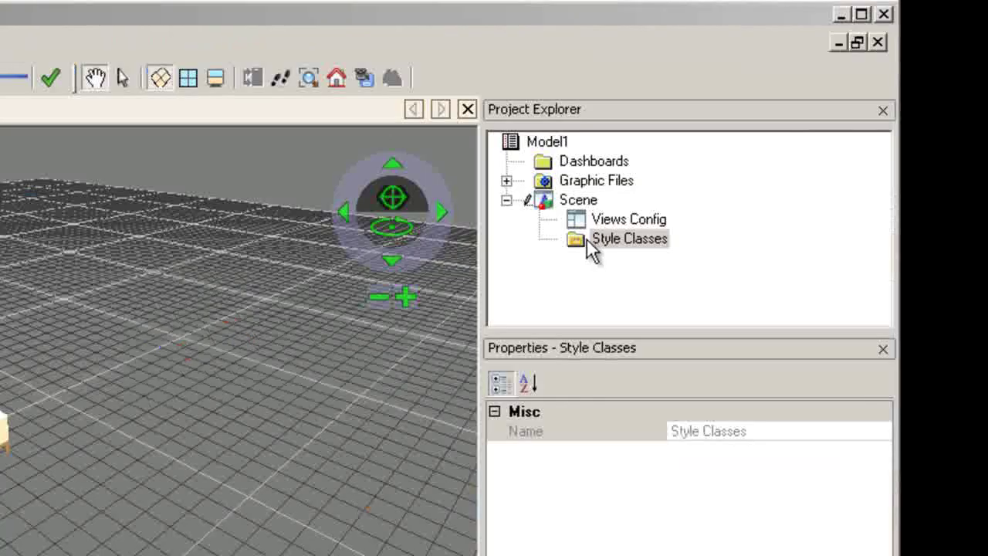
- Insert a new Entity Picture Style class and assign the animated pilot.x figure to it
{"action": "right_click", "coordinate": [586, 238]}
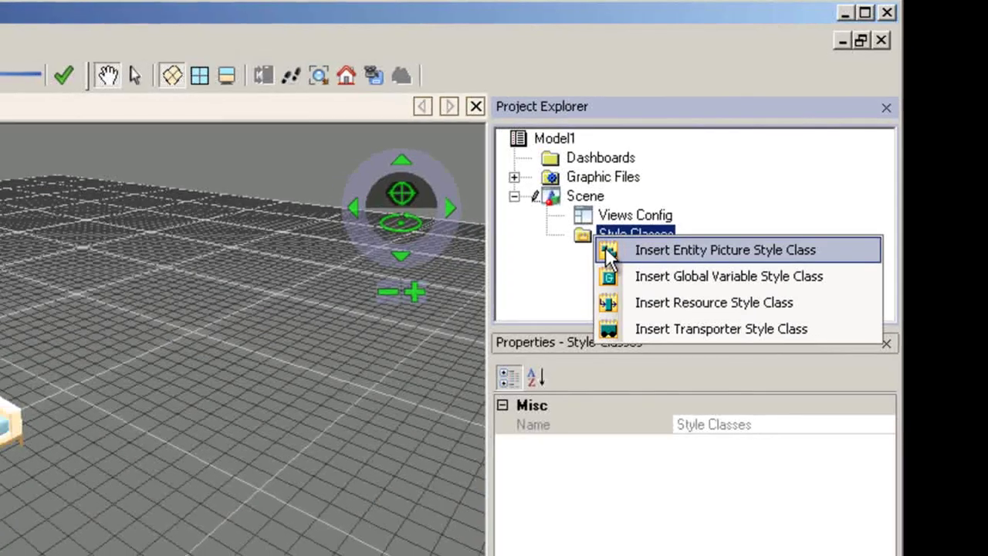
{"action": "left_click", "coordinate": [604, 257]}
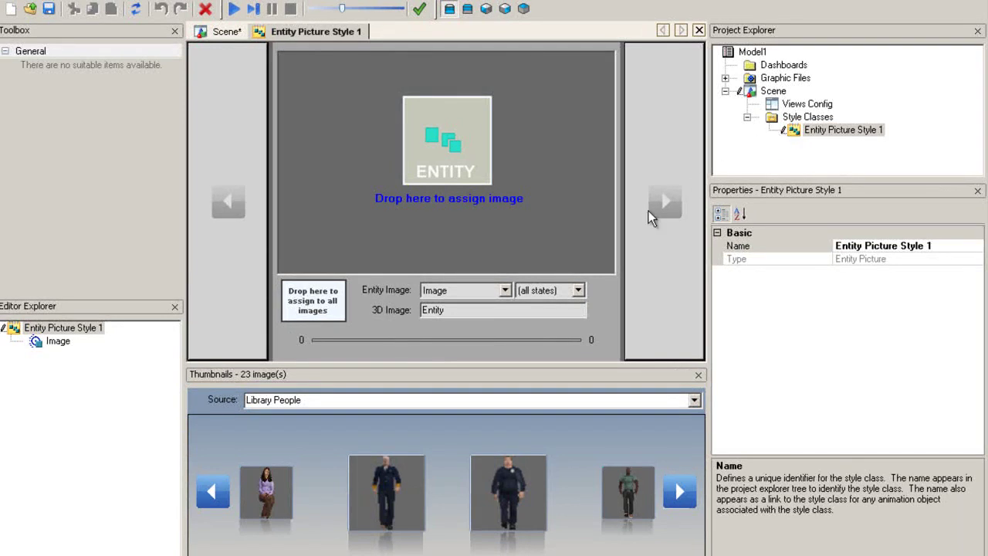
{"action": "left_click_drag", "start_coordinate": [391, 493], "coordinate": [428, 171]}
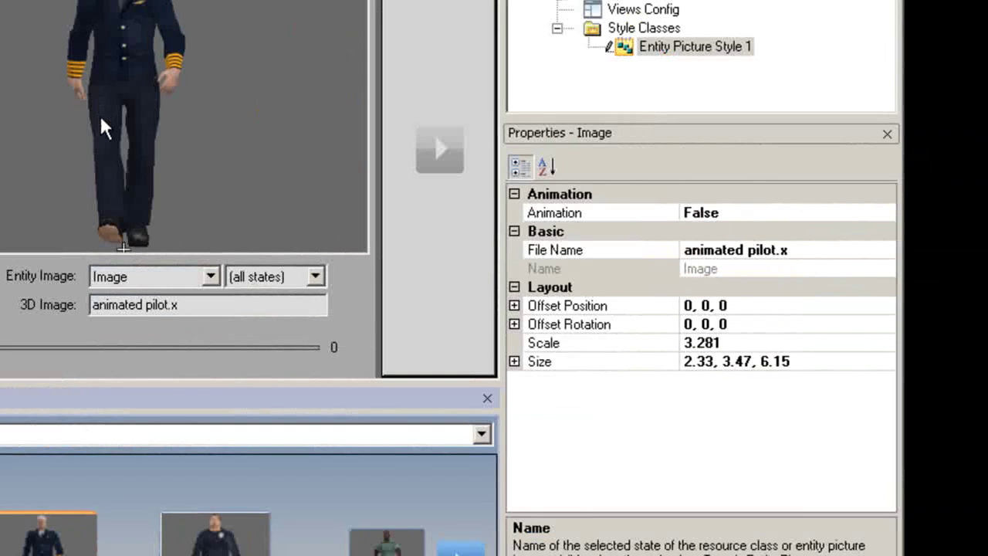
- Change the pilot's Z height from 6.149 to 6 ft
{"action": "left_click", "coordinate": [514, 362]}
{"action": "left_click", "coordinate": [710, 419]}
{"action": "left_click_drag", "start_coordinate": [724, 417], "coordinate": [599, 398]}
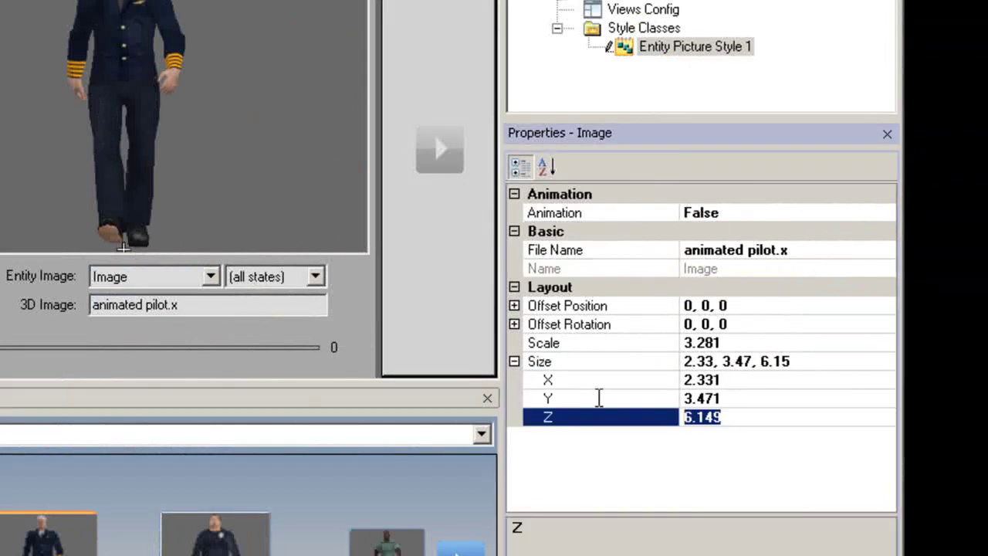
{"action": "type", "text": "6"}
{"action": "key", "text": "Return"}
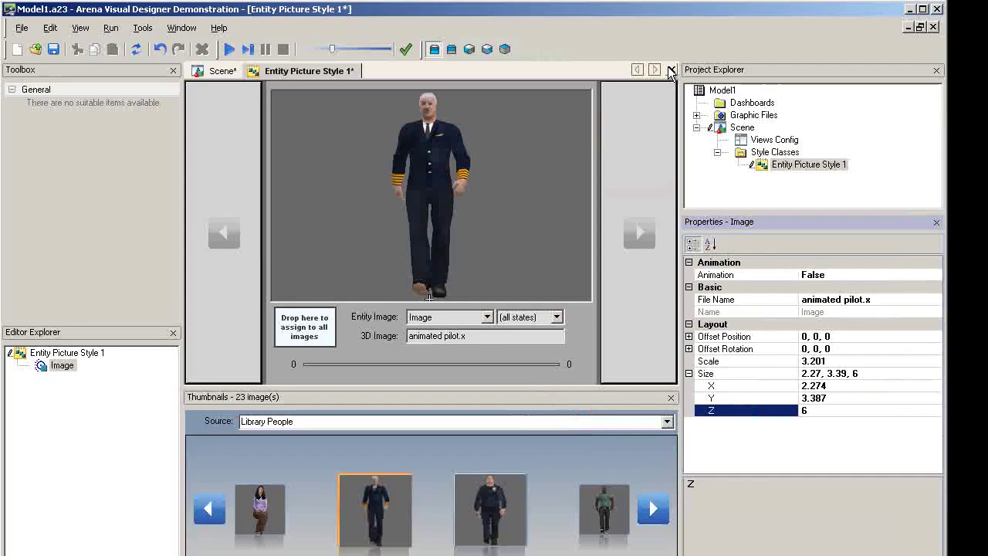
- Give Picture.Man the Entity Picture Style 1 style and rotate it 56.31° beside the couch
{"action": "left_click", "coordinate": [536, 0]}
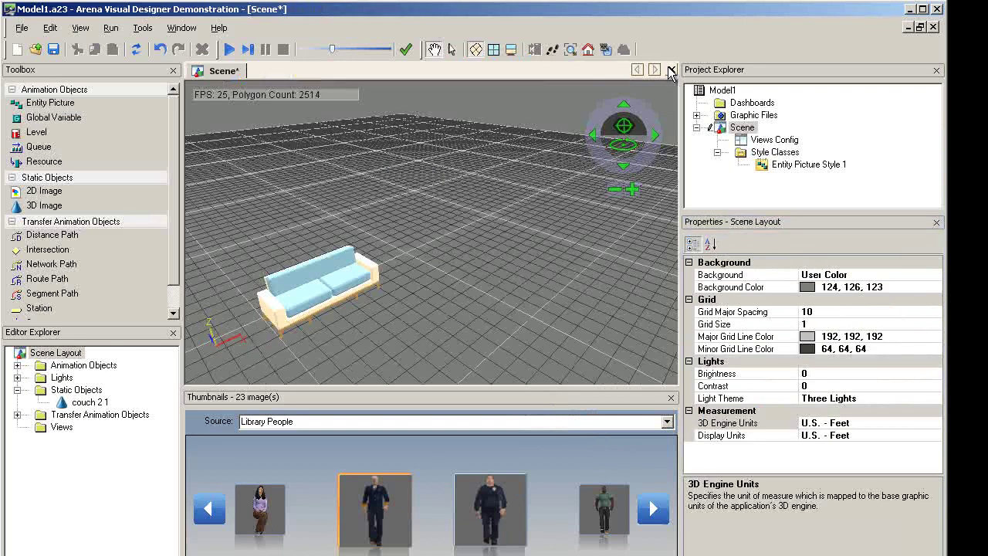
{"action": "left_click", "coordinate": [17, 365]}
{"action": "left_click", "coordinate": [30, 378]}
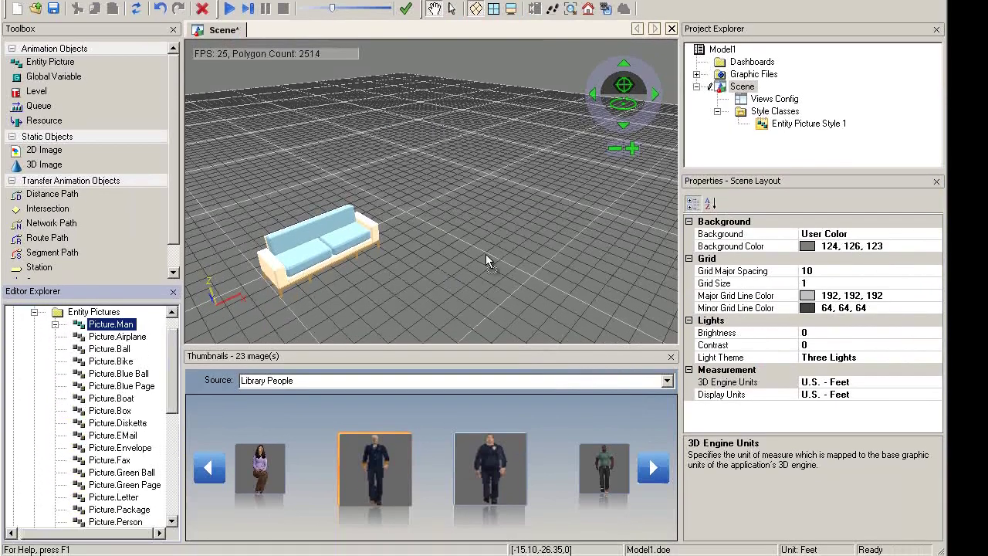
{"action": "left_click", "coordinate": [935, 345]}
{"action": "left_click", "coordinate": [817, 378]}
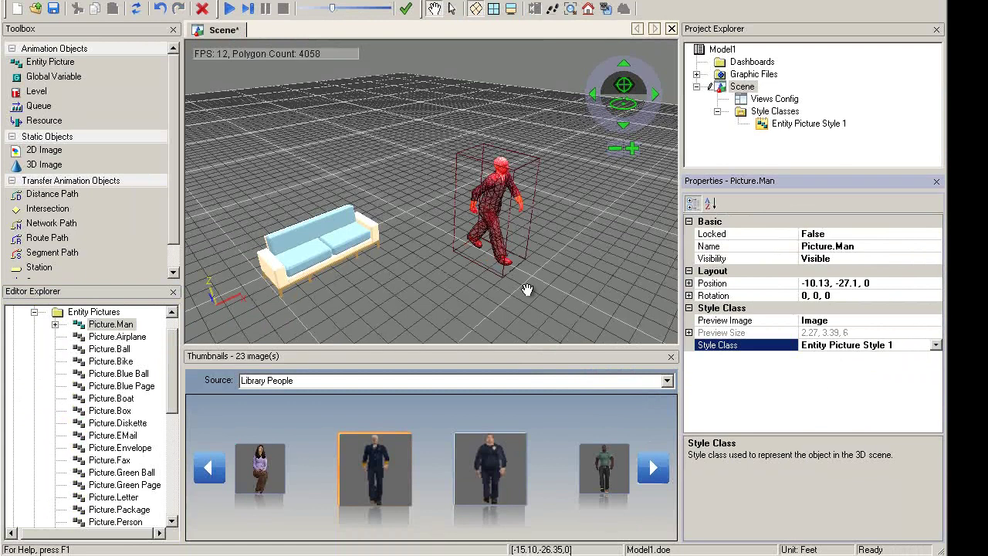
{"action": "left_click", "coordinate": [521, 267]}
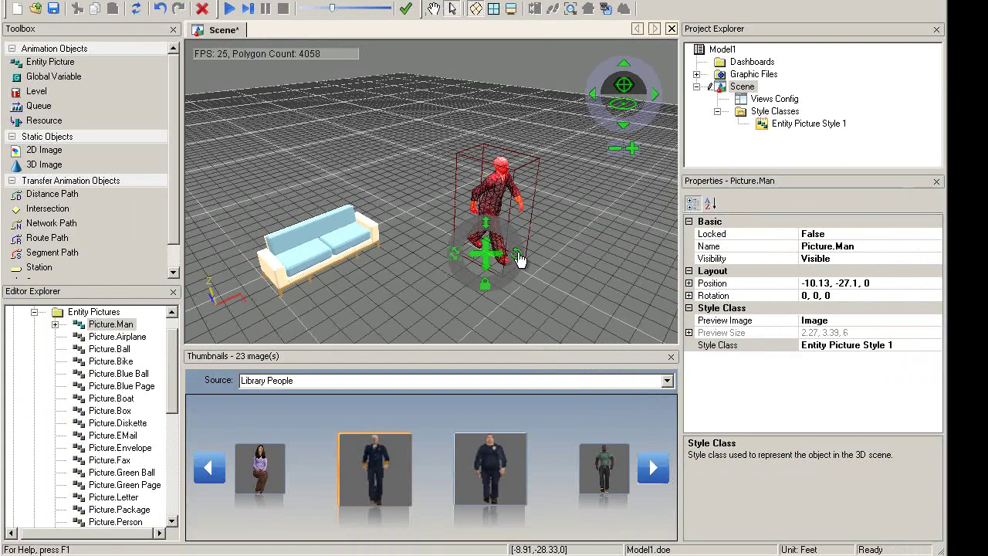
{"action": "left_click_drag", "start_coordinate": [519, 259], "coordinate": [459, 265]}
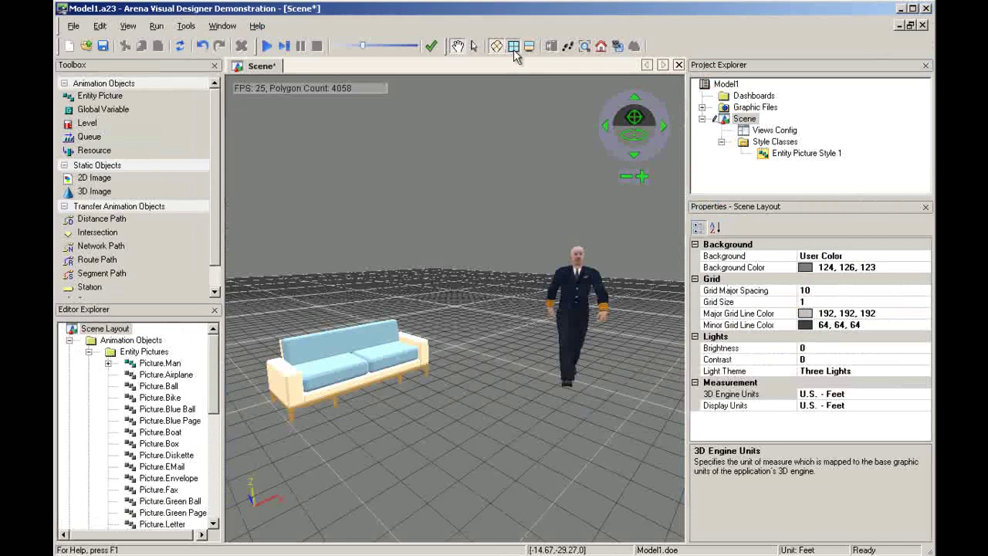
- Place a 12-ft line Queue 1 on the grid in front of the pilot at -14.04, -28.05
{"action": "left_click", "coordinate": [514, 46]}
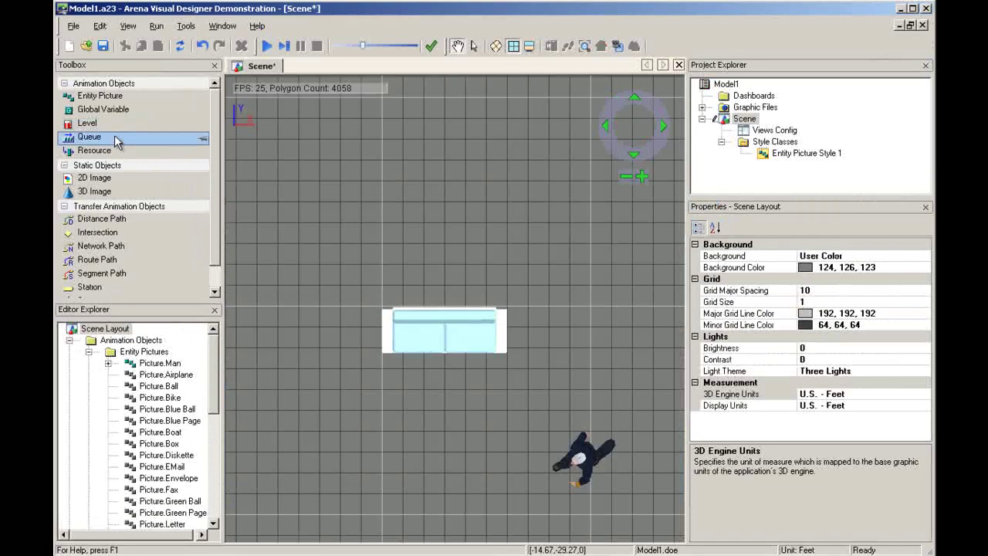
{"action": "left_click_drag", "start_coordinate": [115, 135], "coordinate": [400, 355]}
{"action": "left_click_drag", "start_coordinate": [494, 486], "coordinate": [503, 474]}
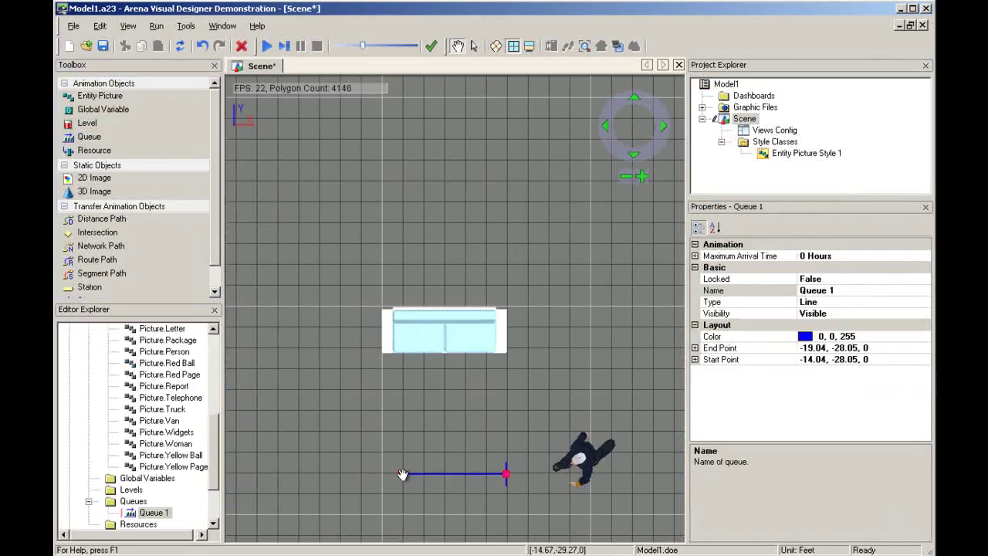
{"action": "left_click_drag", "start_coordinate": [361, 477], "coordinate": [259, 480]}
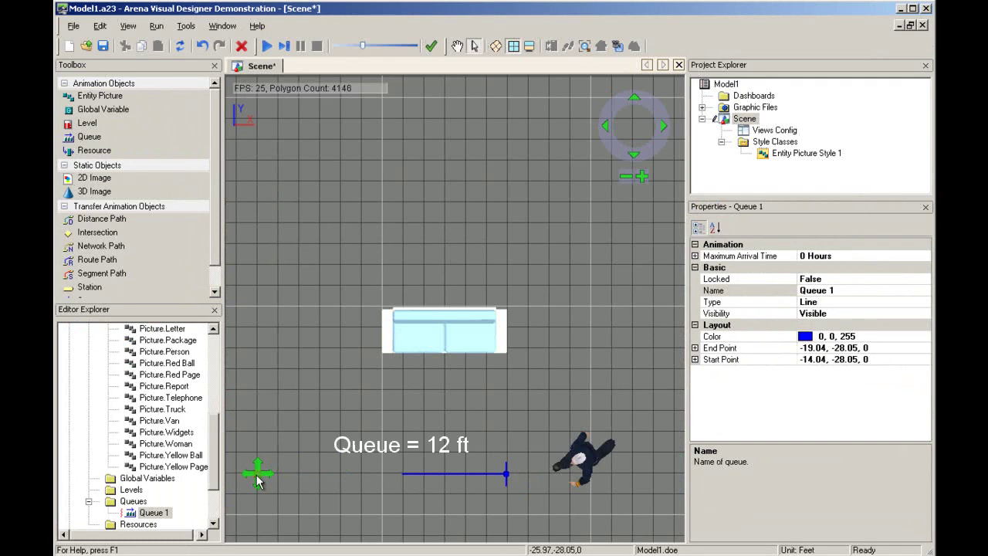
{"action": "key", "text": "F3"}
{"action": "left_click", "coordinate": [418, 427]}
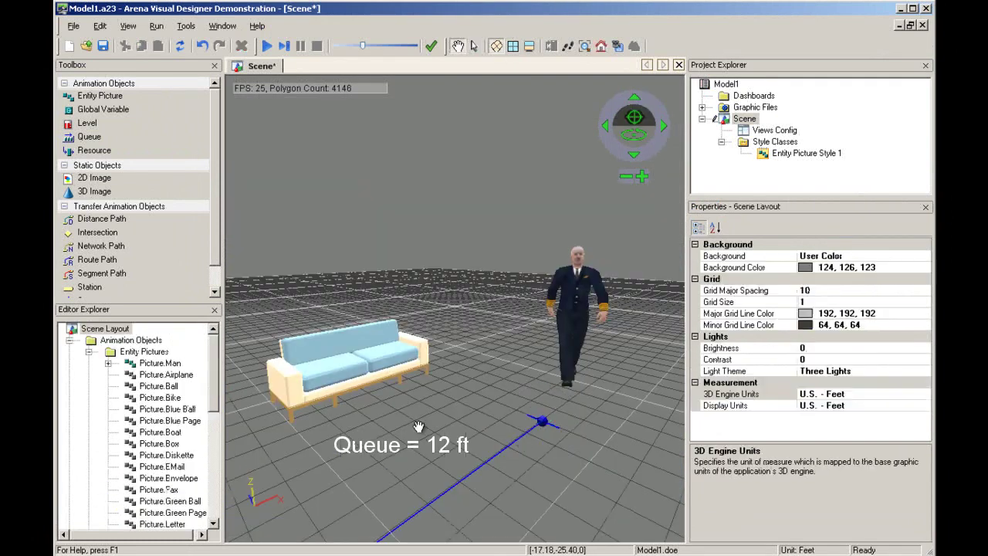
{"action": "left_click_drag", "start_coordinate": [418, 427], "coordinate": [452, 379]}
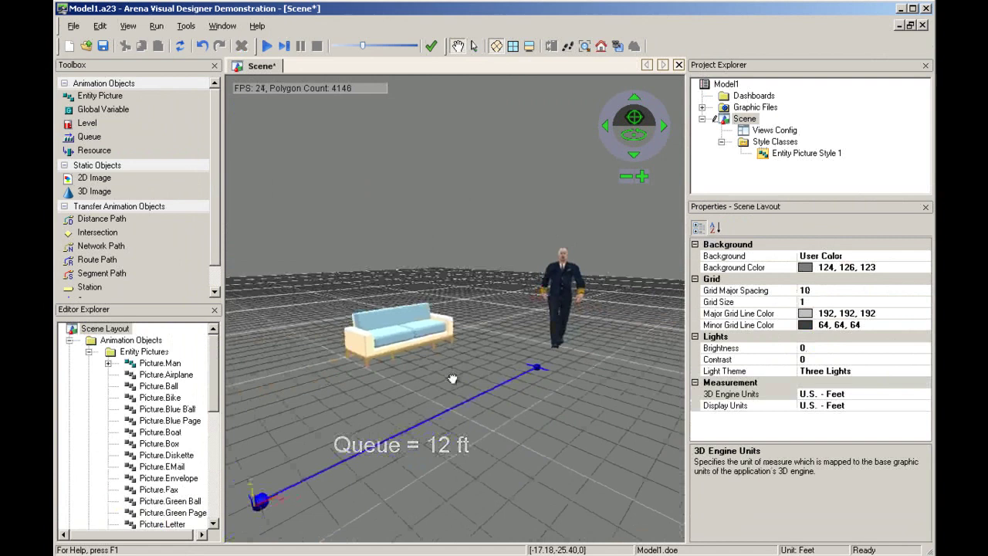